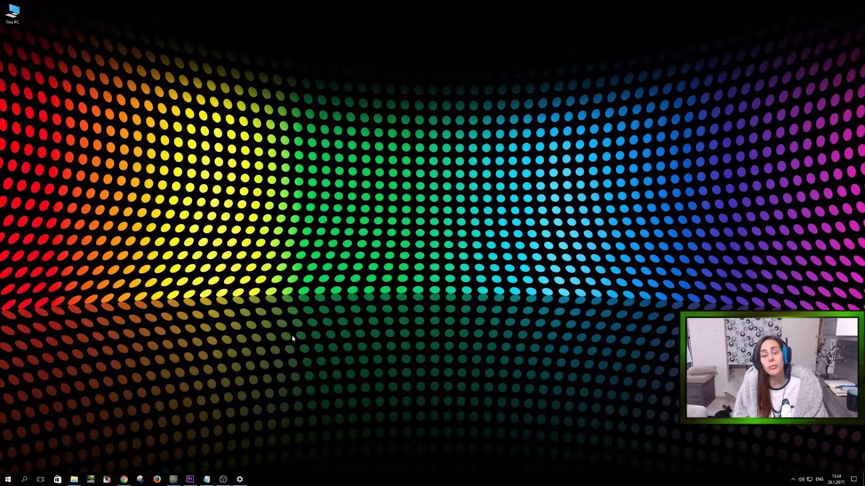
Restore the 'adobe tutorial cache' Notepad note and select the user-name word in the path.
{"action": "left_click", "coordinate": [207, 480]}
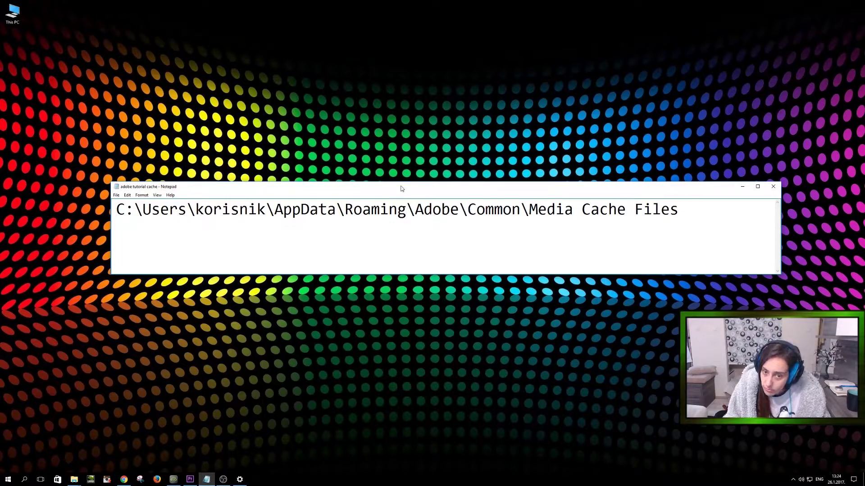
{"action": "left_click_drag", "start_coordinate": [404, 190], "coordinate": [410, 191]}
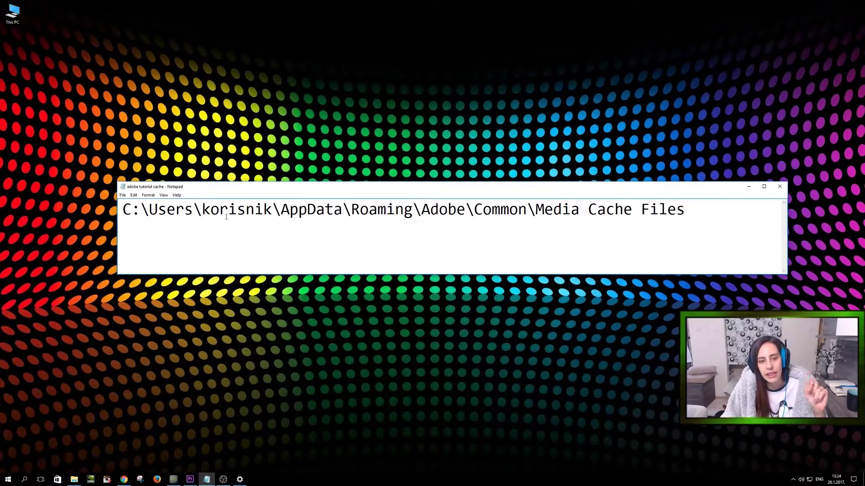
{"action": "left_click_drag", "start_coordinate": [194, 212], "coordinate": [272, 271]}
{"action": "left_click", "coordinate": [206, 214]}
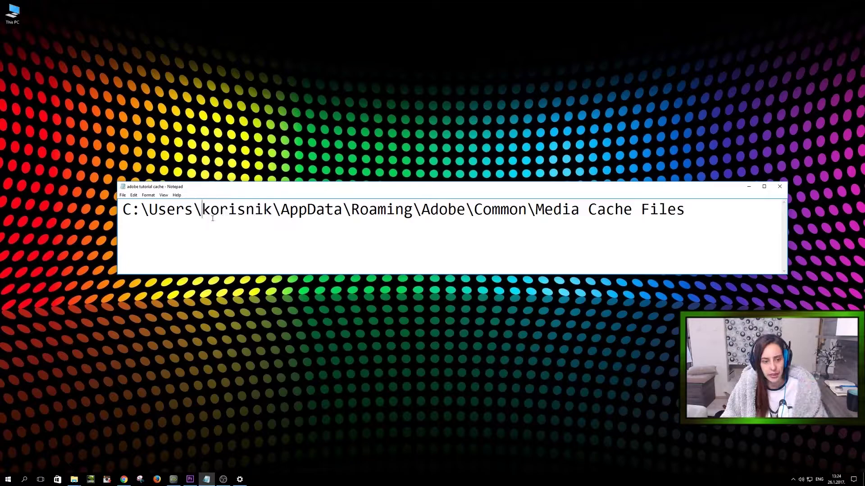
{"action": "double_click", "coordinate": [212, 217]}
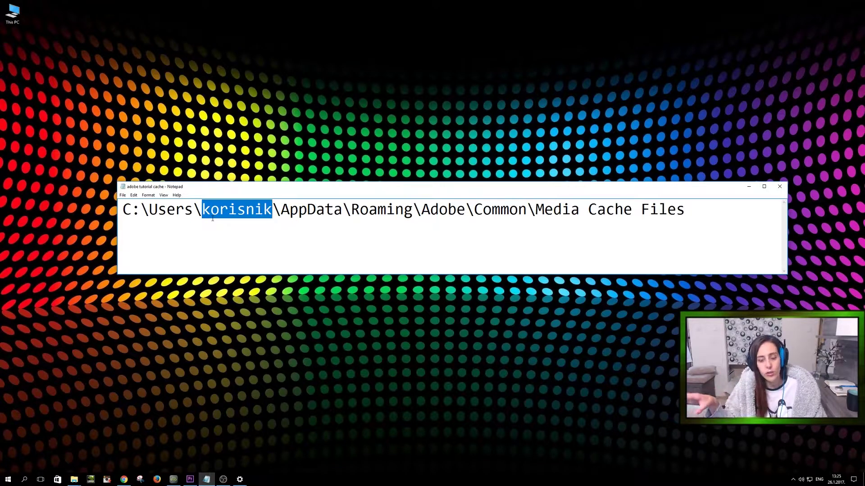
Select the entire Media Cache Files path line from its start.
{"action": "key", "text": "Right"}
{"action": "key", "text": "Left"}
{"action": "key", "text": "Left"}
{"action": "key", "text": "Left"}
{"action": "key", "text": "Left"}
{"action": "key", "text": "Left"}
{"action": "key", "text": "Left"}
{"action": "key", "text": "Left"}
{"action": "key", "text": "Left"}
{"action": "key", "text": "Left"}
{"action": "key", "text": "Left"}
{"action": "key", "text": "Left"}
{"action": "key", "text": "Left"}
{"action": "key", "text": "Left"}
{"action": "key", "text": "Left"}
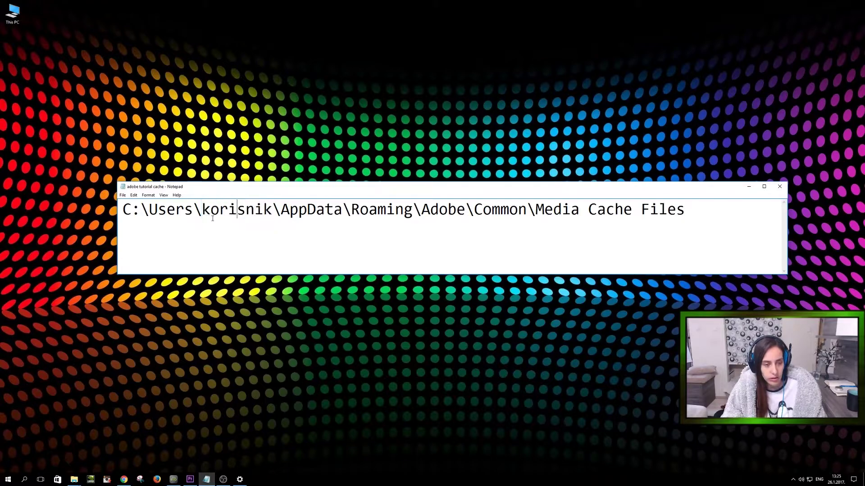
{"action": "key", "text": "Left"}
{"action": "key", "text": "Left"}
{"action": "key", "text": "Left"}
{"action": "key", "text": "ctrl+shift+Right"}
{"action": "key", "text": "ctrl+shift+Right"}
{"action": "key", "text": "ctrl+shift+Right"}
{"action": "key", "text": "ctrl+shift+Right"}
{"action": "key", "text": "ctrl+shift+Right"}
{"action": "key", "text": "ctrl+shift+Right"}
{"action": "key", "text": "ctrl+shift+Right"}
{"action": "key", "text": "ctrl+shift+Right"}
{"action": "key", "text": "ctrl+shift+Right"}
{"action": "key", "text": "ctrl+shift+Right"}
{"action": "key", "text": "ctrl+shift+Right"}
{"action": "key", "text": "ctrl+shift+Right"}
{"action": "key", "text": "ctrl+shift+Right"}
{"action": "key", "text": "ctrl+shift+Right"}
{"action": "key", "text": "ctrl+shift+Right"}
{"action": "key", "text": "ctrl+shift+Right"}
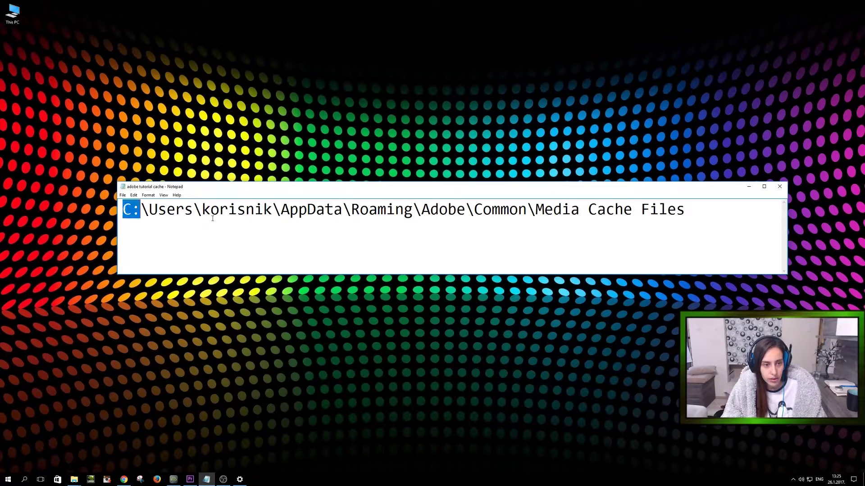
{"action": "key", "text": "ctrl+shift+Right"}
{"action": "key", "text": "ctrl+c"}
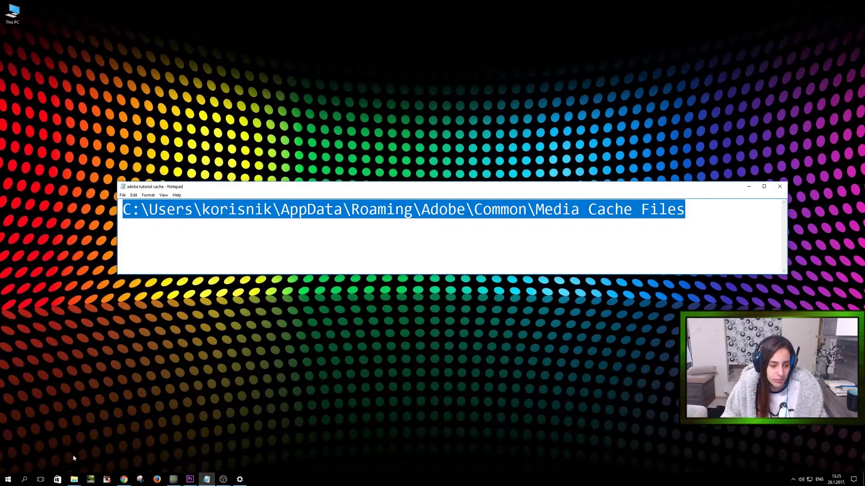
Paste the copied path into Windows Search and open the Media Cache Files folder result.
{"action": "left_click", "coordinate": [24, 479]}
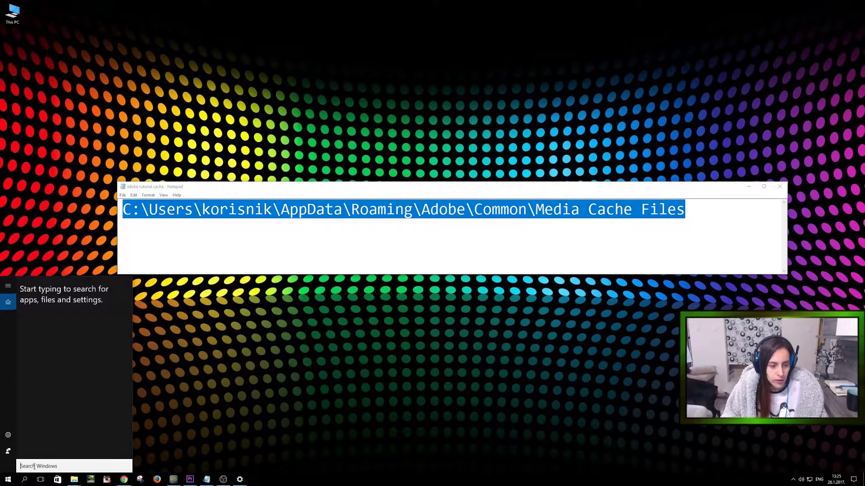
{"action": "key", "text": "ctrl+v"}
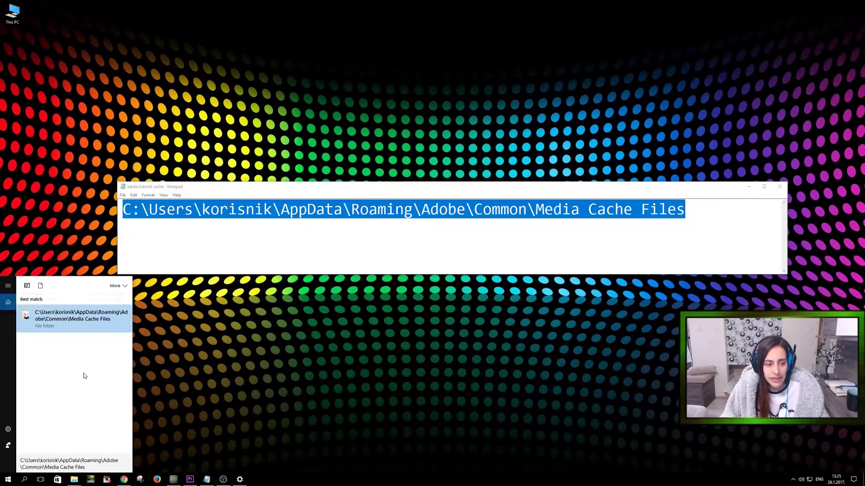
{"action": "left_click", "coordinate": [82, 318]}
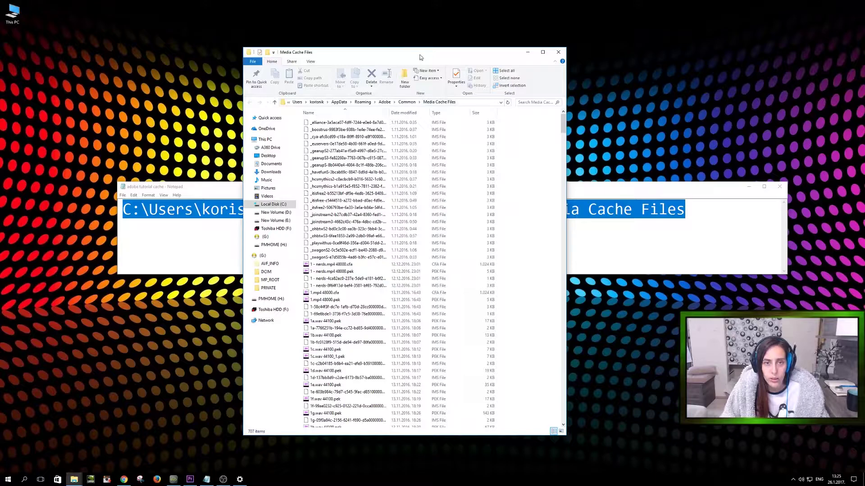
Select all 707 cache files to review them, then go up to the Common folder.
{"action": "left_click_drag", "start_coordinate": [421, 58], "coordinate": [421, 48]}
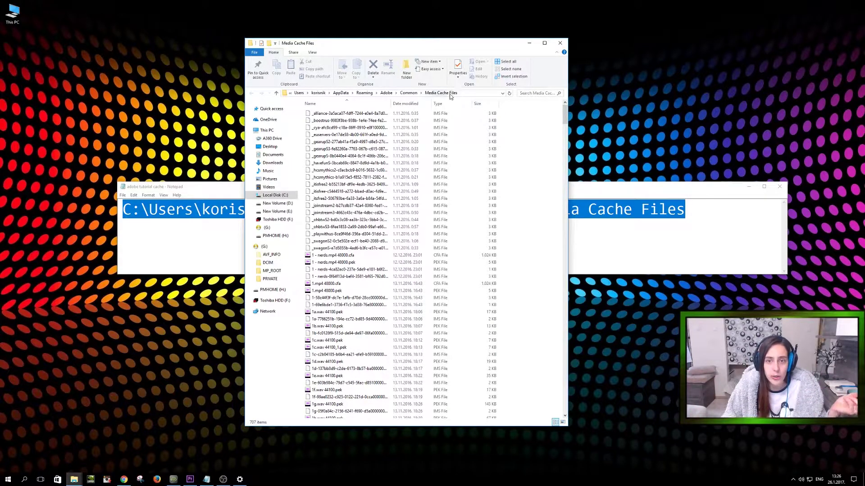
{"action": "left_click", "coordinate": [366, 200]}
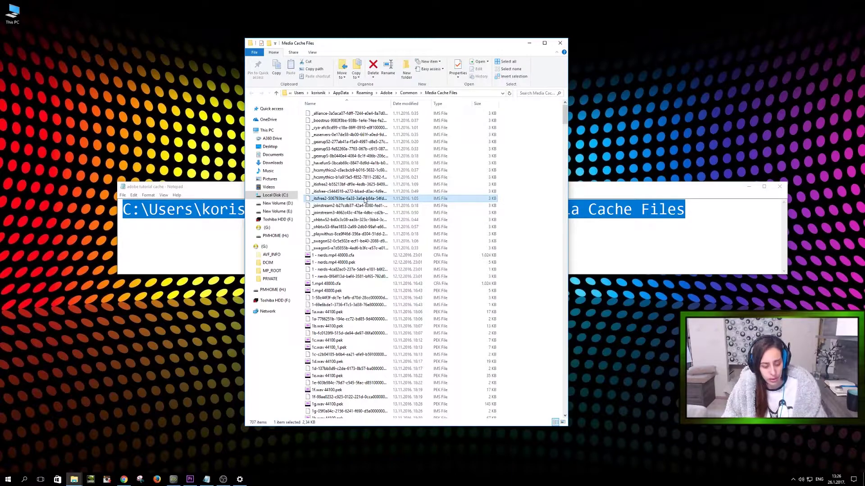
{"action": "key", "text": "ctrl+a"}
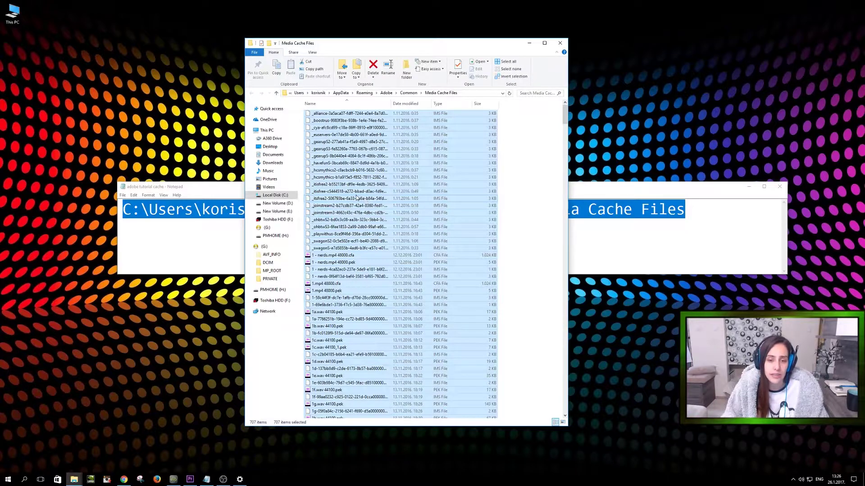
{"action": "left_click", "coordinate": [356, 198]}
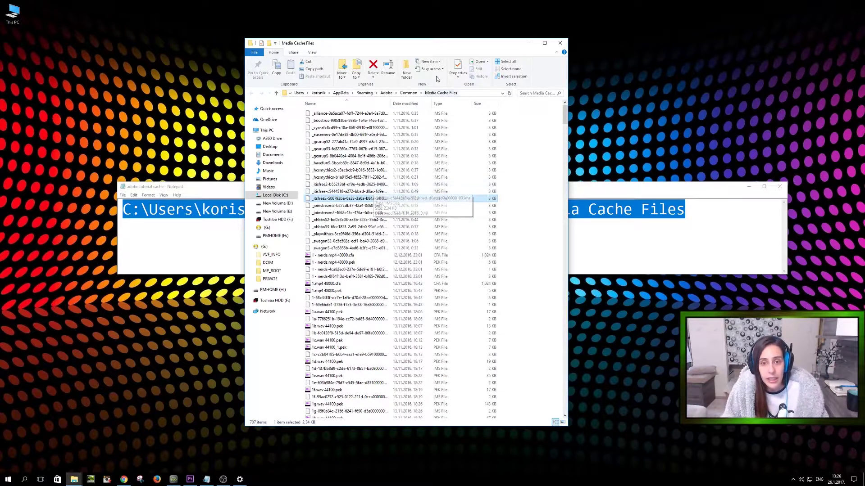
{"action": "left_click", "coordinate": [408, 93]}
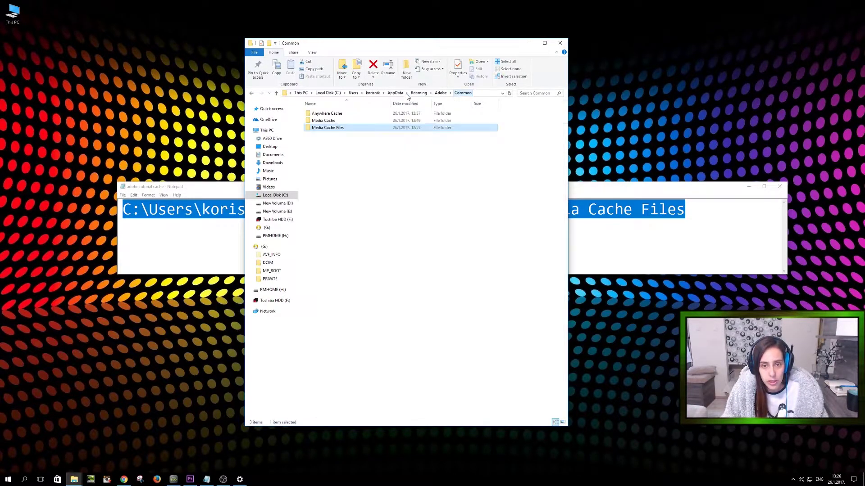
Check the Media Cache Files folder properties showing 127 GB in 707 files, then close them.
{"action": "right_click", "coordinate": [336, 127]}
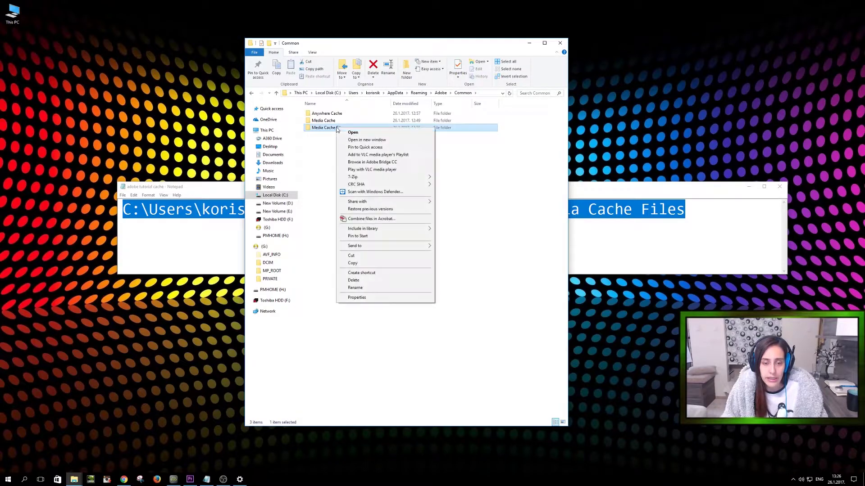
{"action": "left_click", "coordinate": [351, 298]}
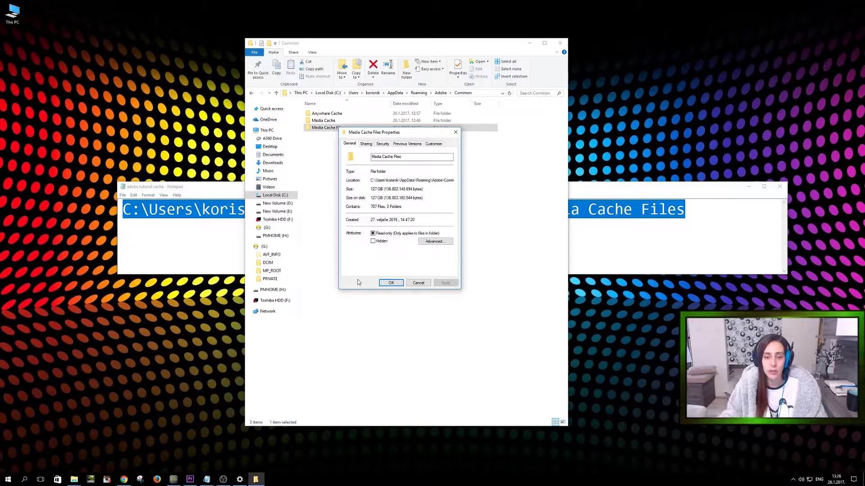
{"action": "left_click", "coordinate": [395, 284]}
Permanently delete all 707 files inside the Media Cache Files folder.
{"action": "left_click", "coordinate": [355, 188]}
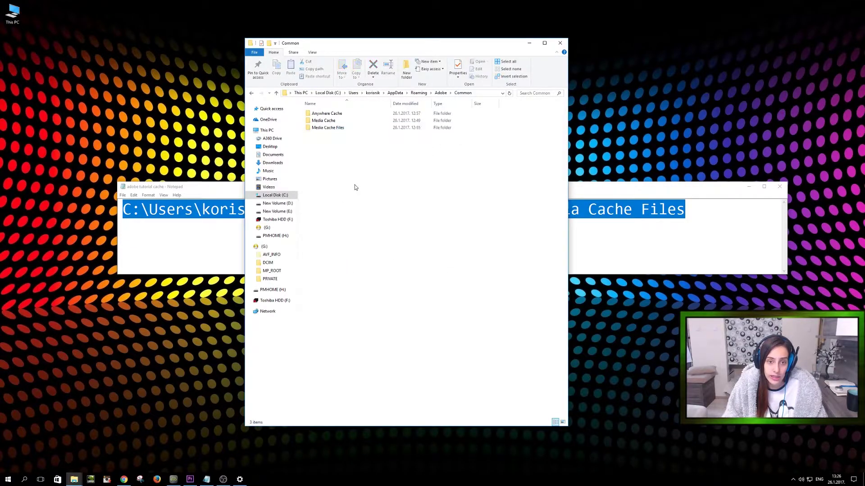
{"action": "double_click", "coordinate": [322, 128]}
{"action": "left_click", "coordinate": [341, 163]}
{"action": "key", "text": "ctrl+a"}
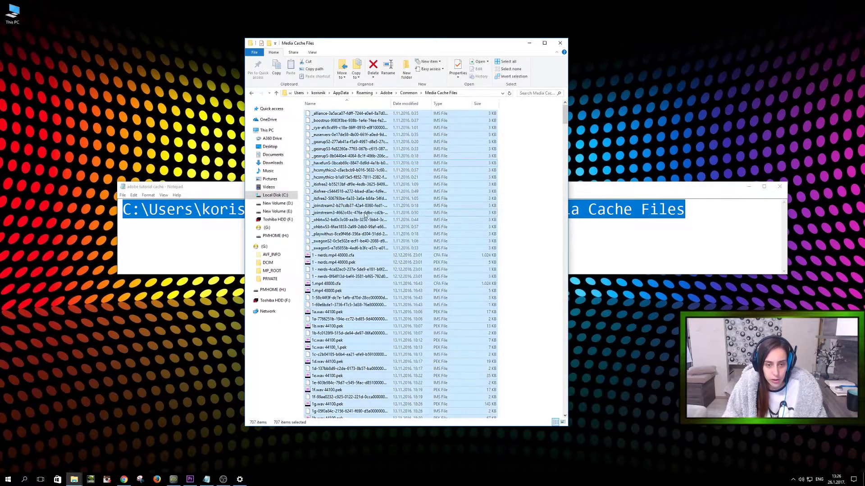
{"action": "key", "text": "Delete"}
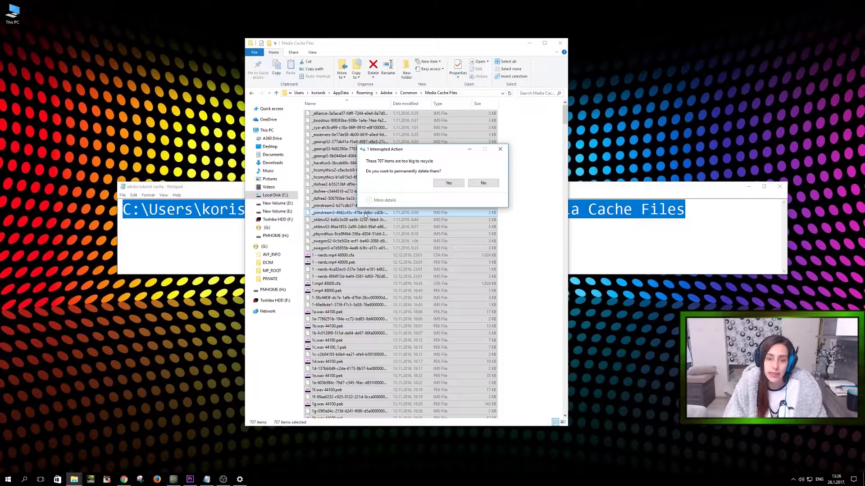
{"action": "key", "text": "Return"}
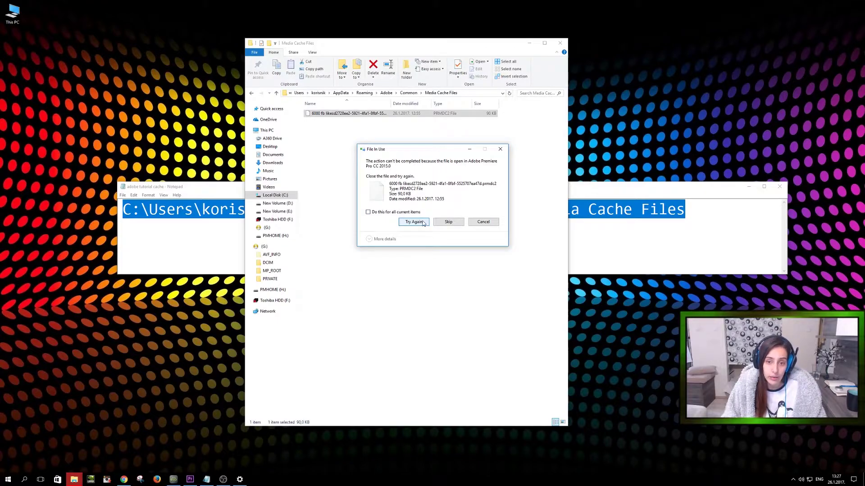
Close Premiere Pro and retry deleting the cache file it had locked.
{"action": "left_click", "coordinate": [190, 480]}
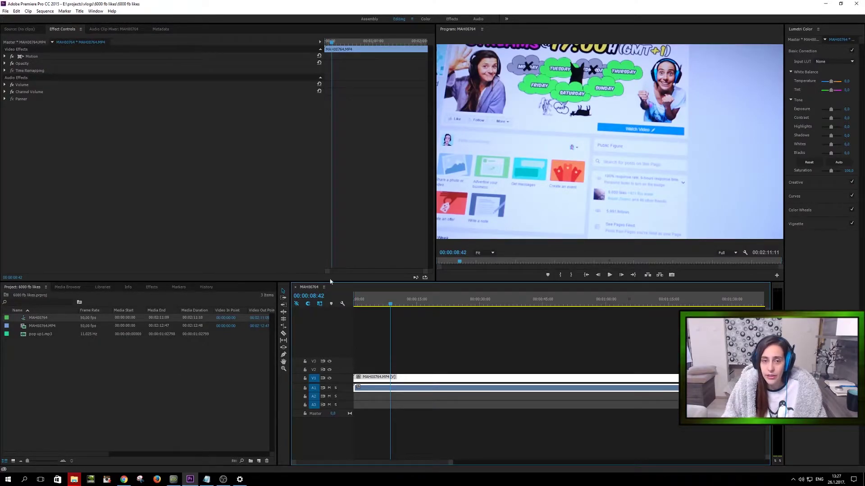
{"action": "left_click", "coordinate": [856, 3]}
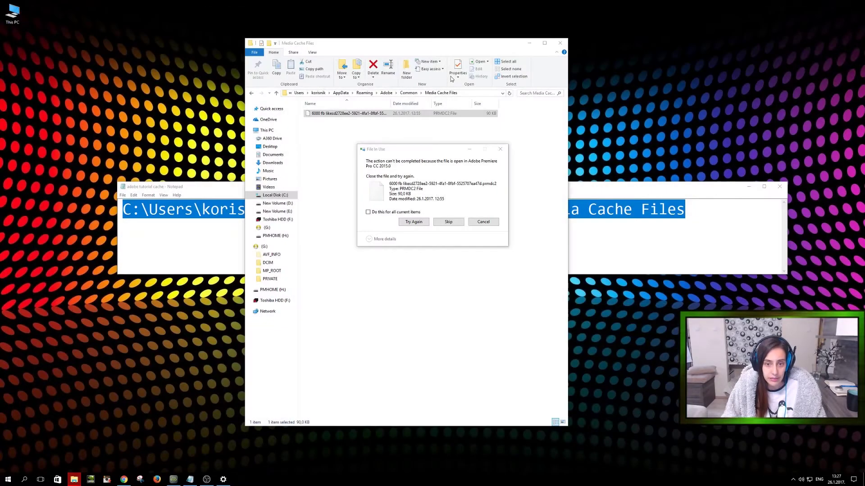
{"action": "left_click", "coordinate": [413, 222]}
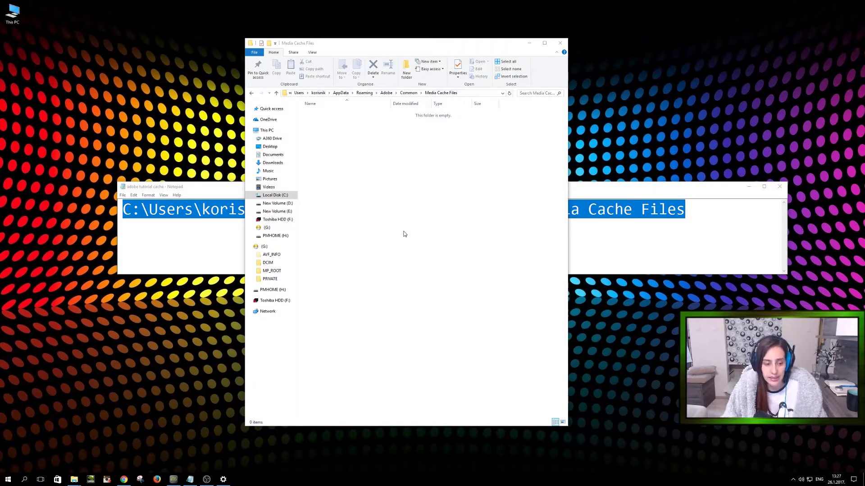
View Local Disk (C:) free space under This PC, then minimize File Explorer.
{"action": "left_click", "coordinate": [380, 244]}
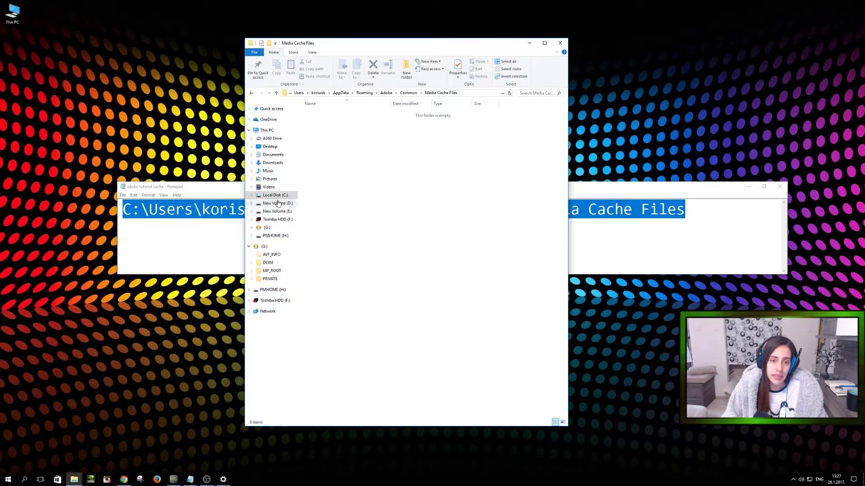
{"action": "left_click", "coordinate": [274, 196]}
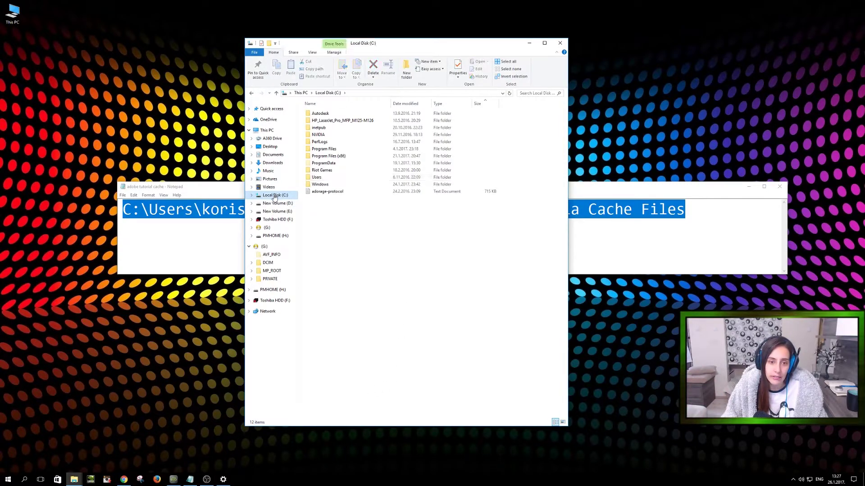
{"action": "left_click", "coordinate": [267, 130]}
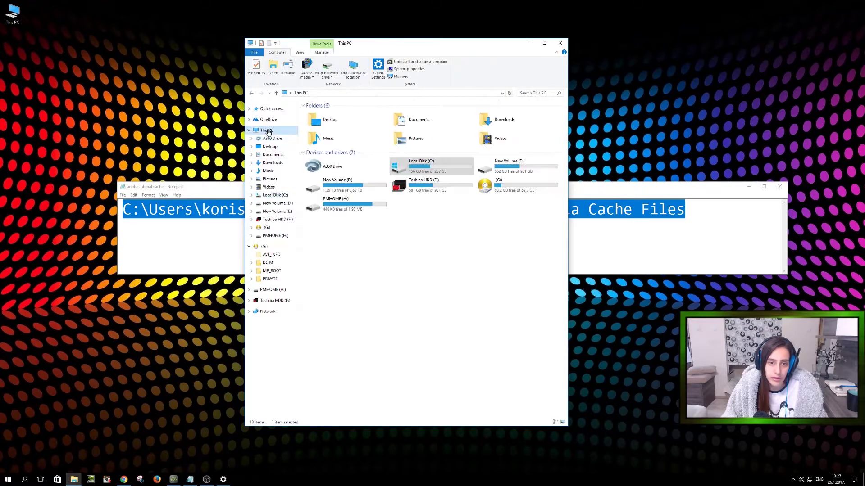
{"action": "left_click", "coordinate": [428, 166]}
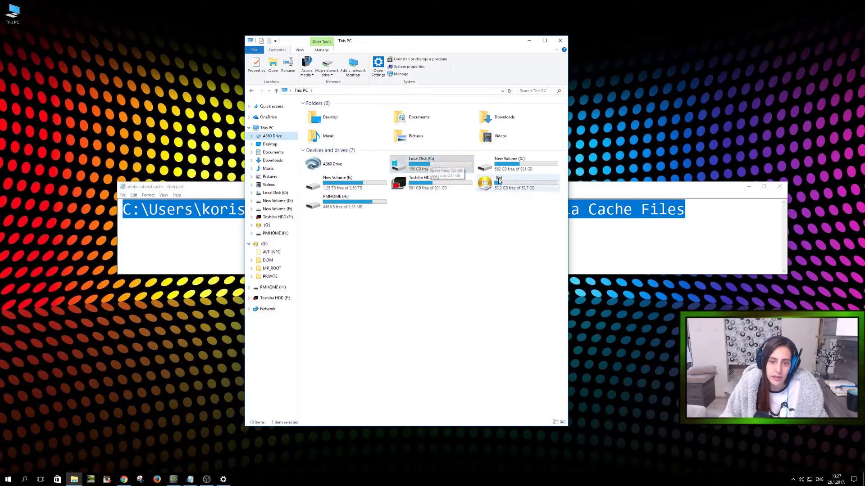
{"action": "left_click", "coordinate": [459, 163]}
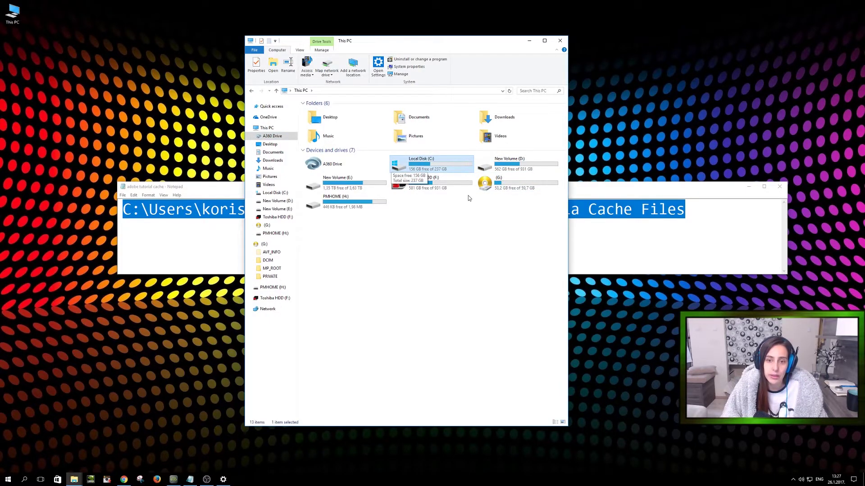
{"action": "key", "text": "Right"}
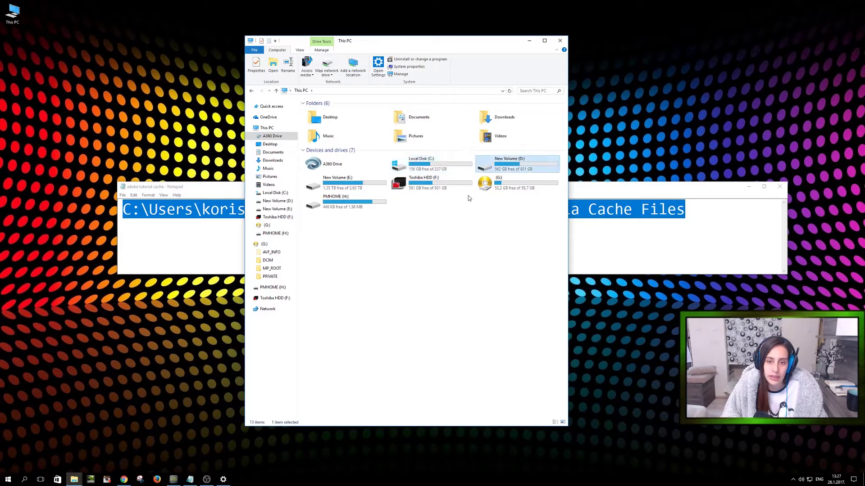
{"action": "key", "text": "Left"}
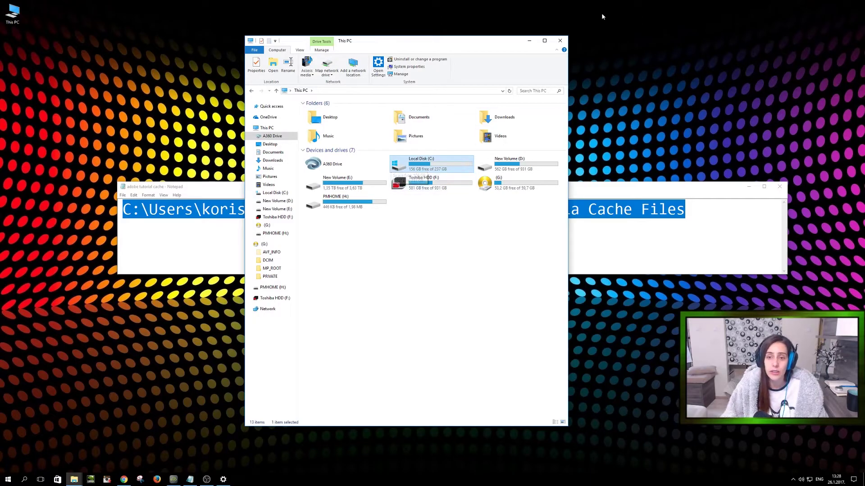
{"action": "left_click", "coordinate": [529, 41]}
Select the user-name folder in the Notepad path, excluding its trailing backslash.
{"action": "left_click", "coordinate": [404, 236]}
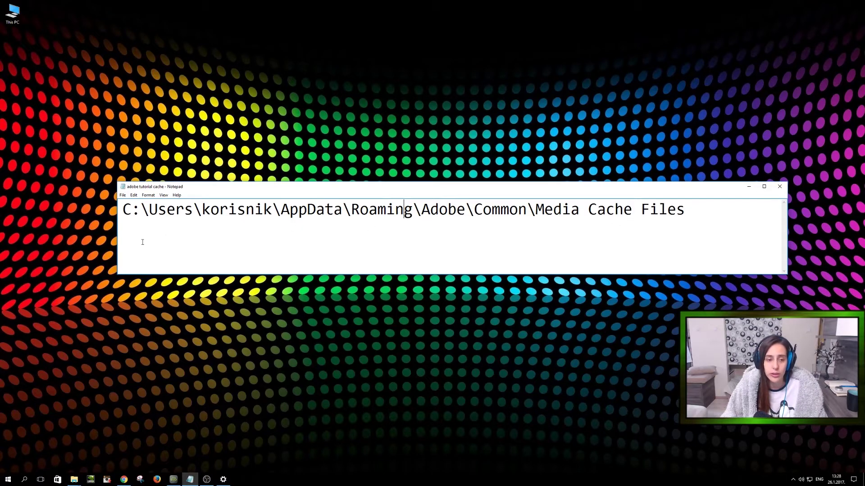
{"action": "double_click", "coordinate": [240, 209]}
{"action": "left_click", "coordinate": [229, 210]}
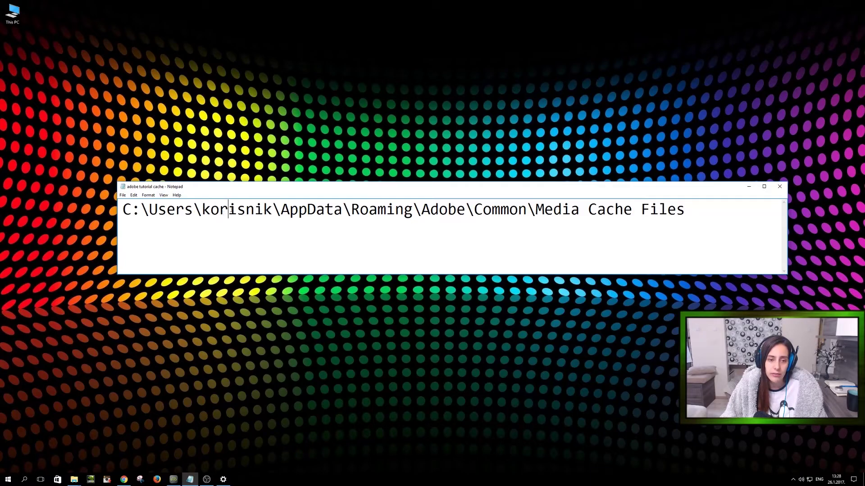
{"action": "left_click", "coordinate": [273, 210]}
{"action": "key", "text": "shift+Left"}
{"action": "key", "text": "shift+Left"}
{"action": "key", "text": "shift+Left"}
{"action": "key", "text": "shift+Left"}
{"action": "key", "text": "shift+Left"}
{"action": "key", "text": "shift+Left"}
{"action": "key", "text": "shift+Left"}
{"action": "key", "text": "shift+Left"}
{"action": "key", "text": "shift+Left"}
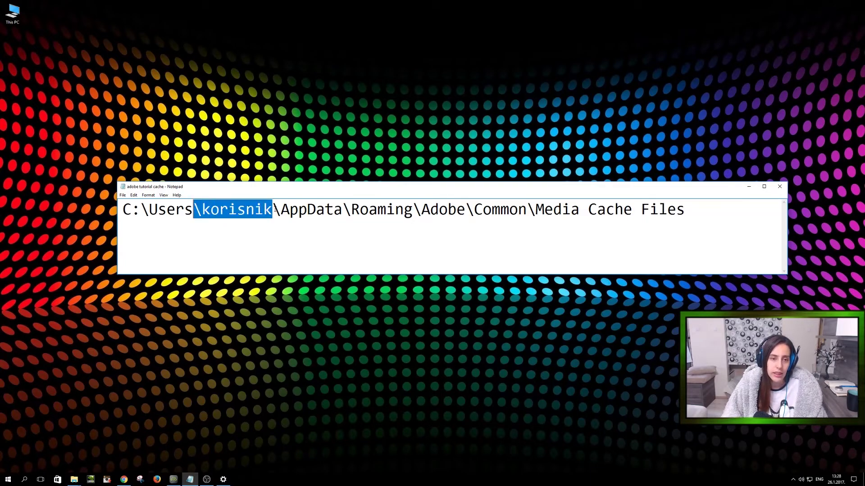
{"action": "key", "text": "shift+Right"}
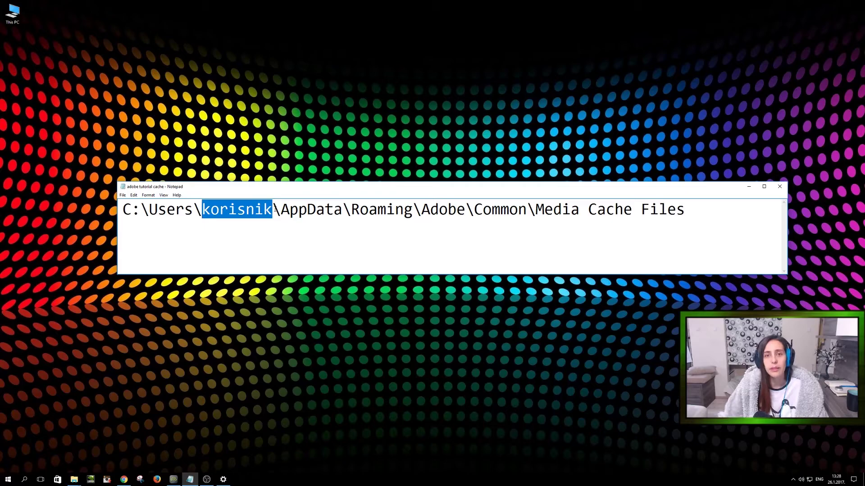